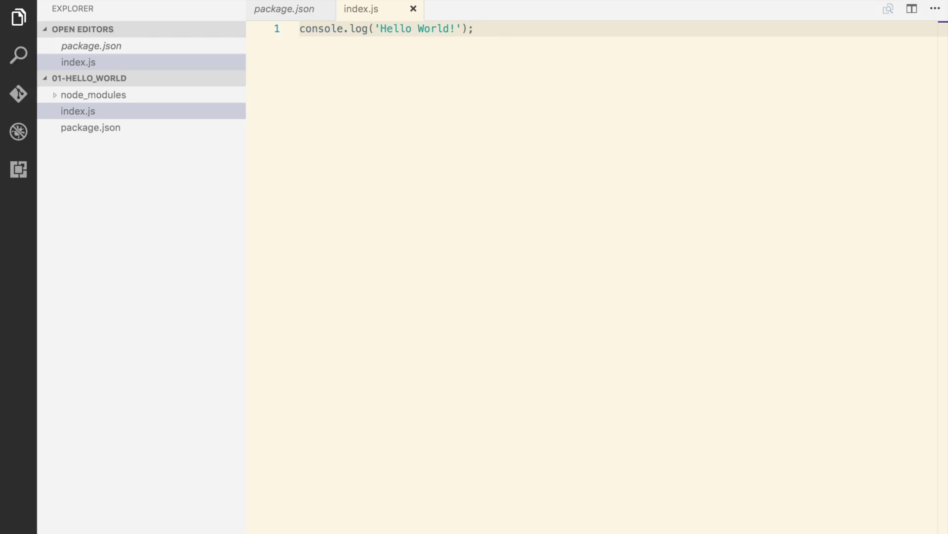
Replace the console.log line in index.js with const {app} = require('electron');.
key("ctrl+a")
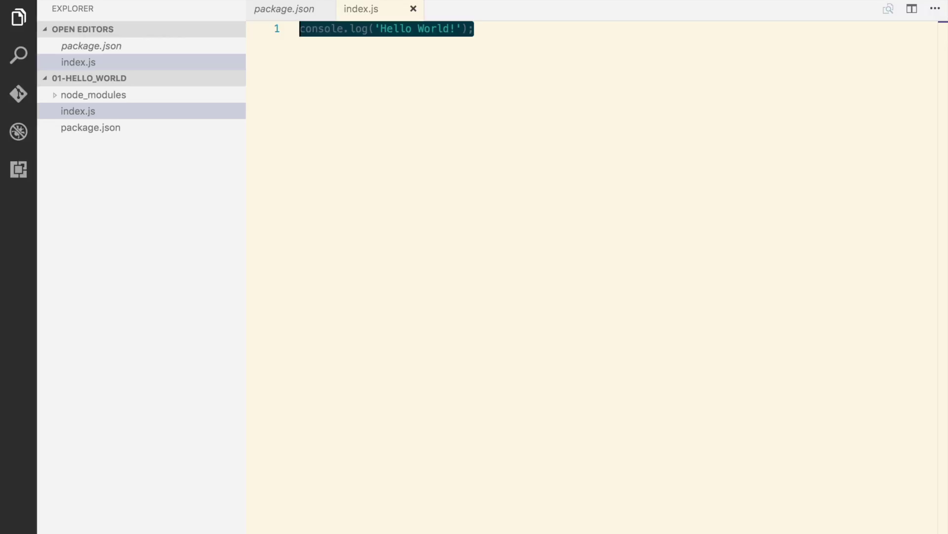
type("co")
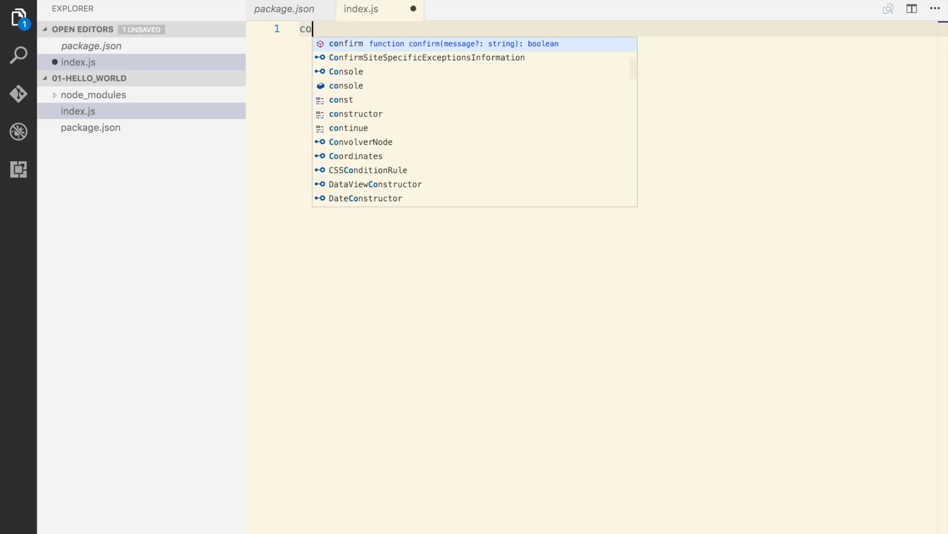
type("nst {a")
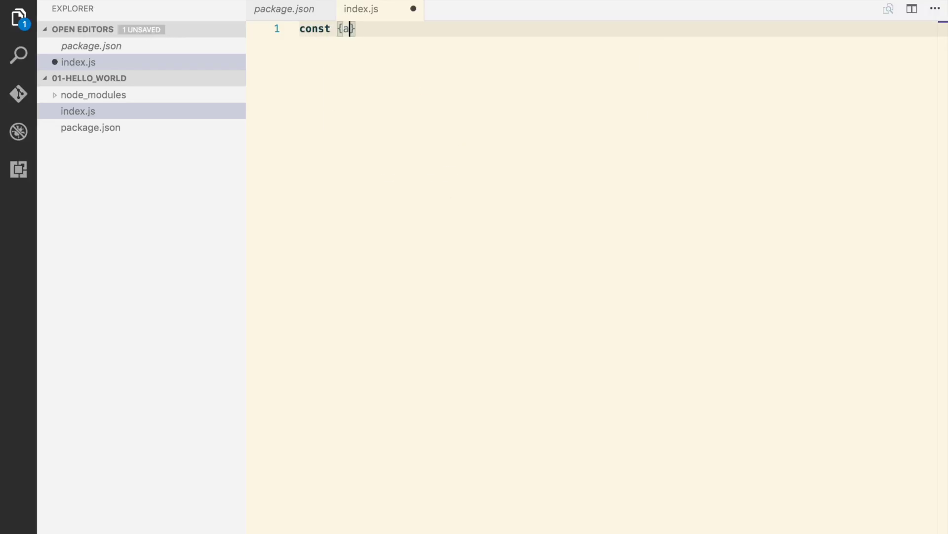
type("pp")
type("} = re")
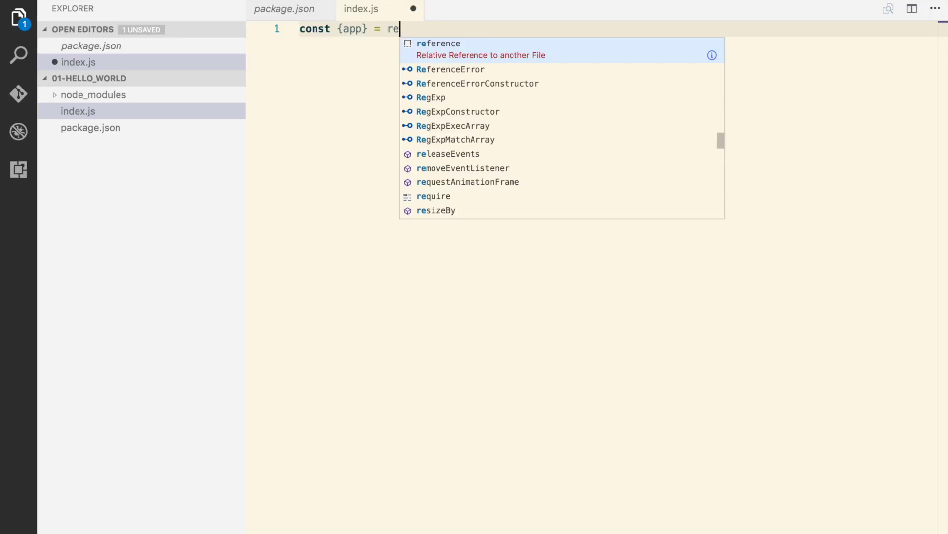
type("quire(")
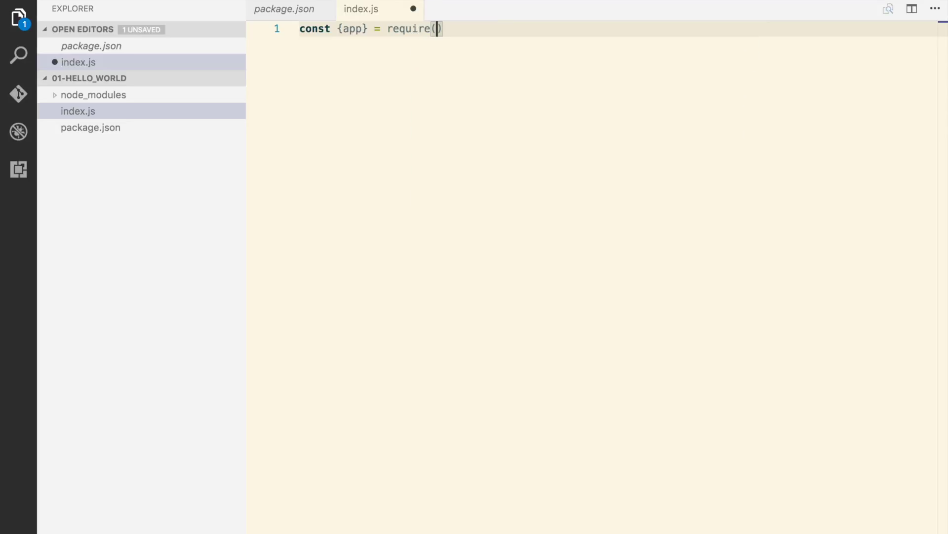
type("'electron")
key("Right")
key("Right")
type(";")
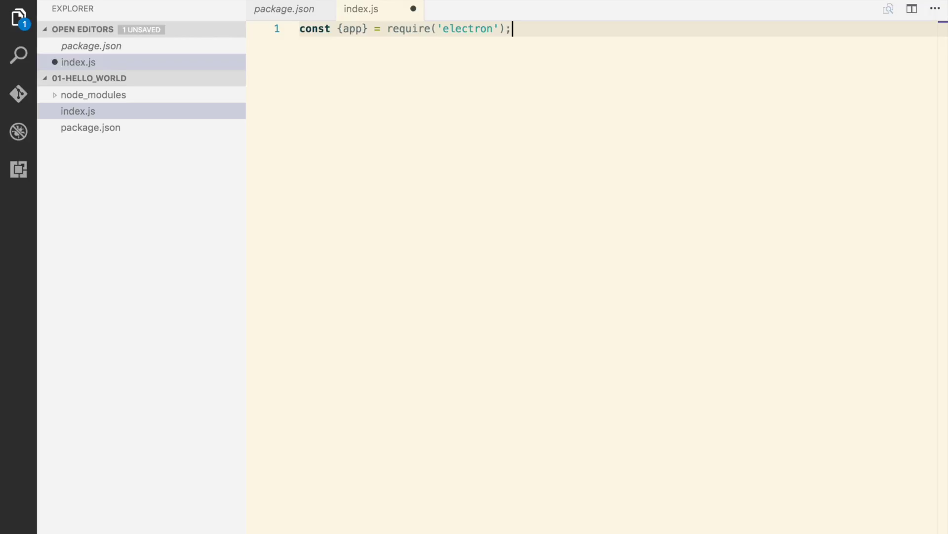
Add an empty app.on('ready', () => { }); handler with a blank line above it.
key("Return")
key("Return")
type("ap")
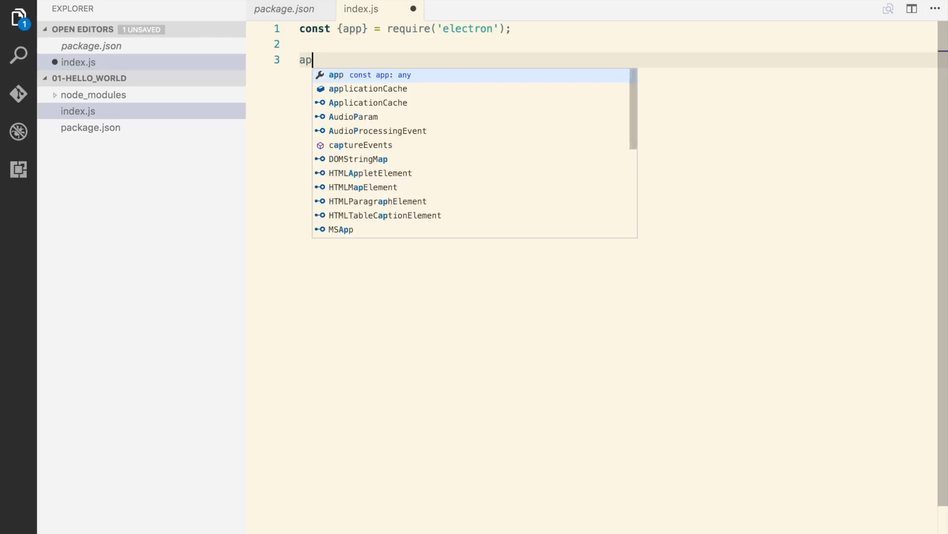
type("p.on('")
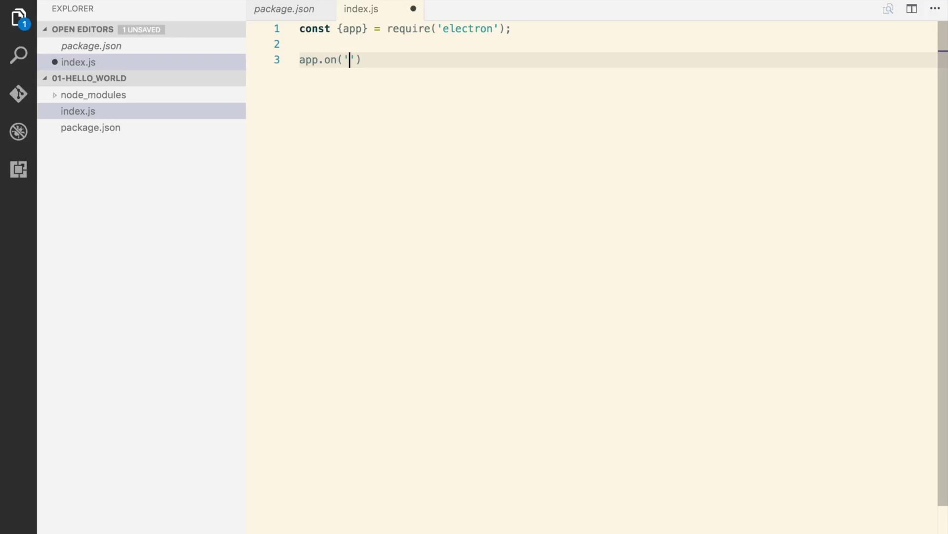
type("ready")
key("Right")
type(", () =")
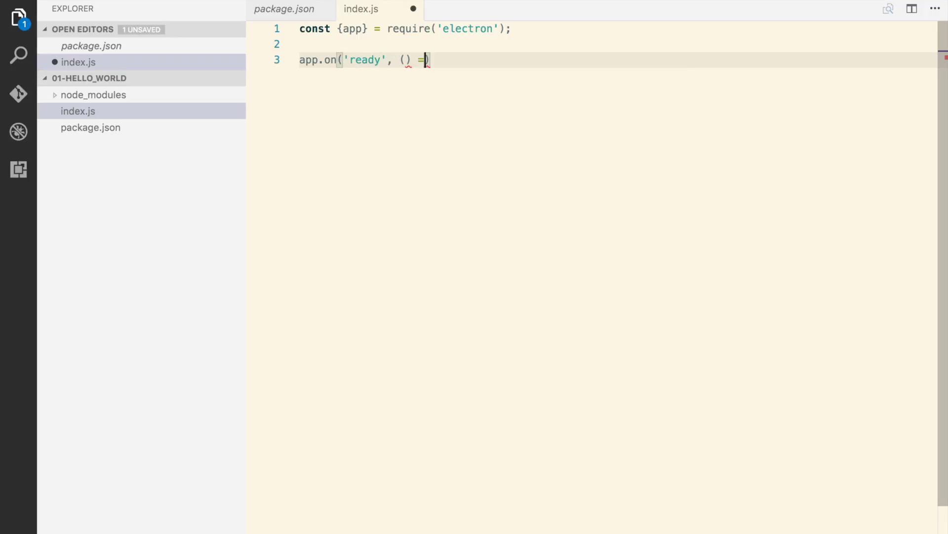
type("> {")
key("Return")
key("Down")
type(";")
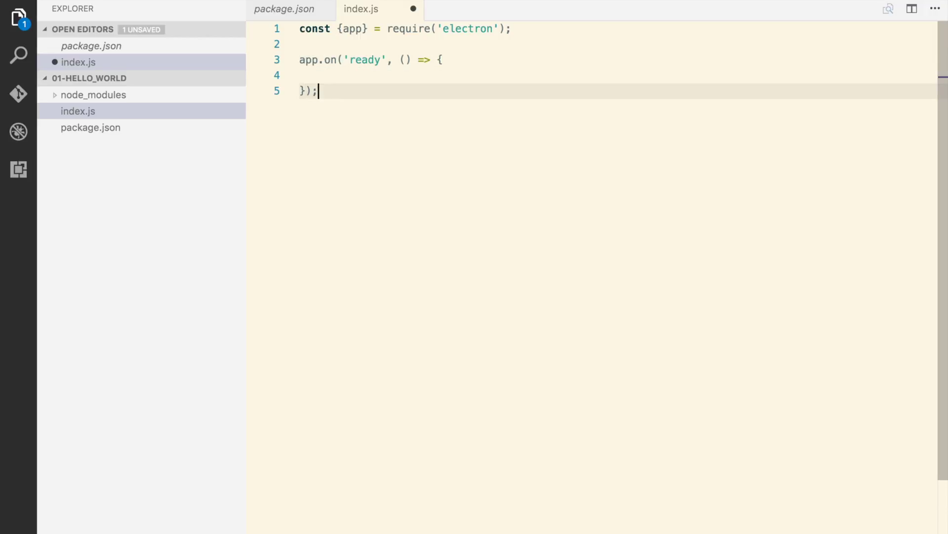
key("Up")
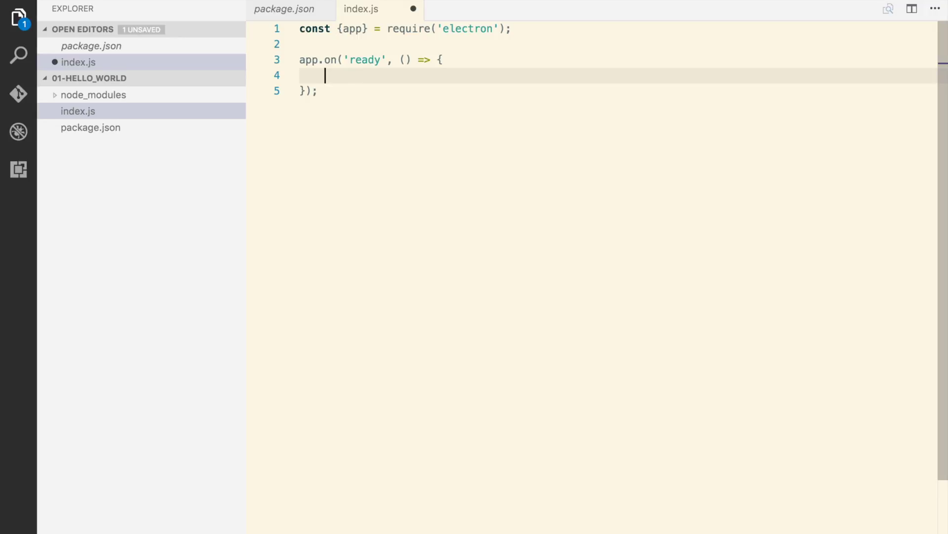
key("Up")
key("Up")
key("Return")
type("var mainWind")
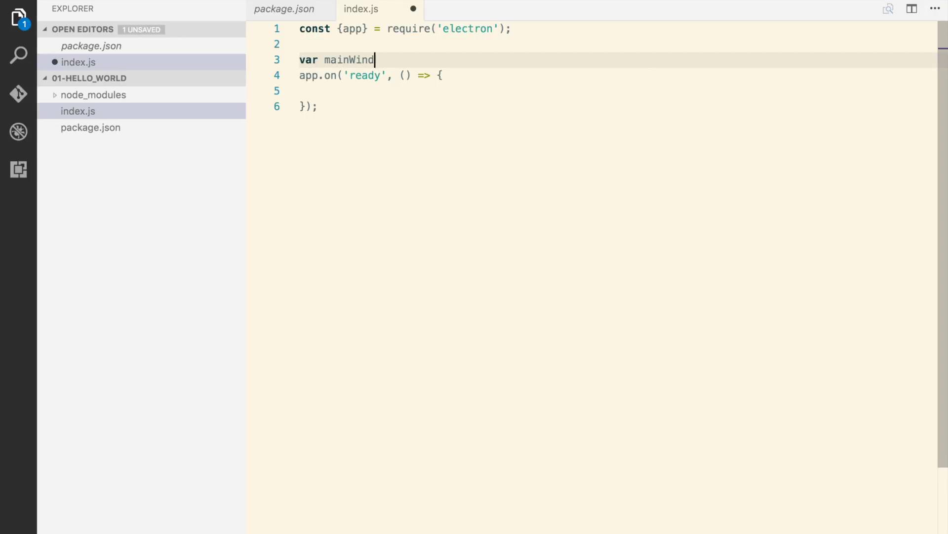
type("ow = ")
type("null;")
Declare var mainWindow = null; and set mainWindow = new BrowserWindow() inside the ready handler.
key("Return")
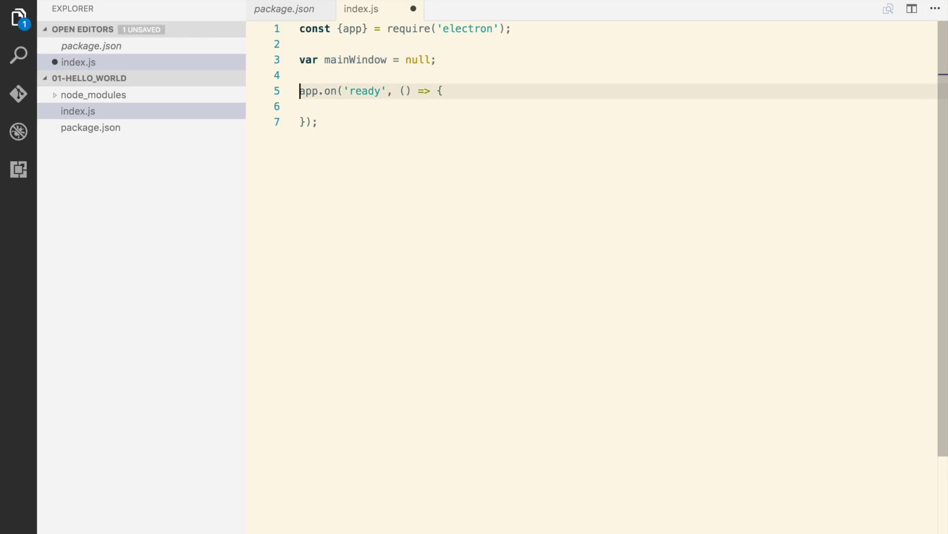
key("Down")
type("main")
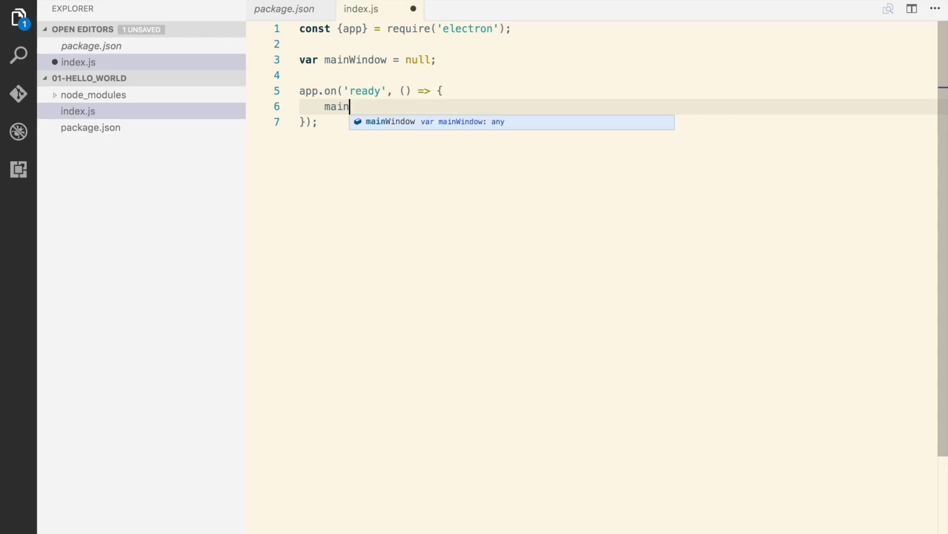
type("Wind")
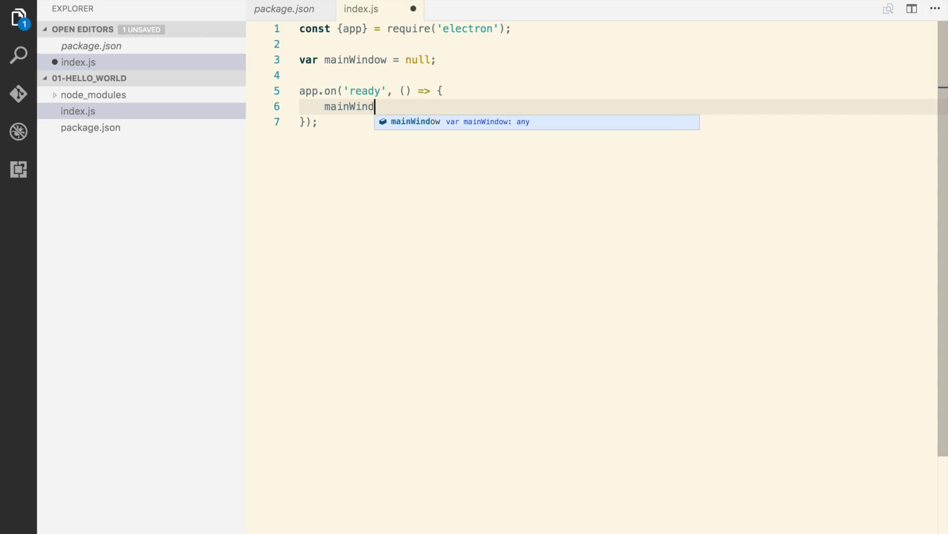
key("Tab")
type("= ")
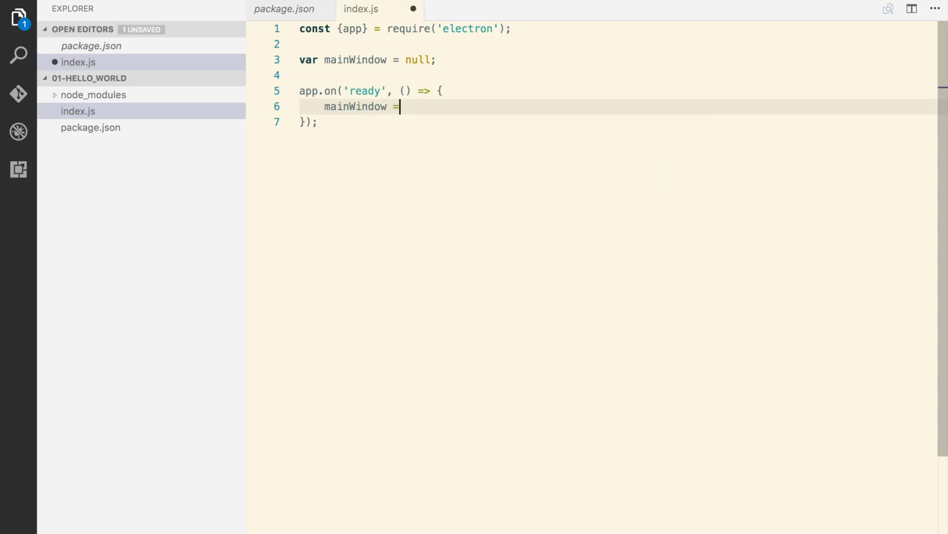
type("B")
key("BackSpace")
type("new BrowserWindow()")
key("Left")
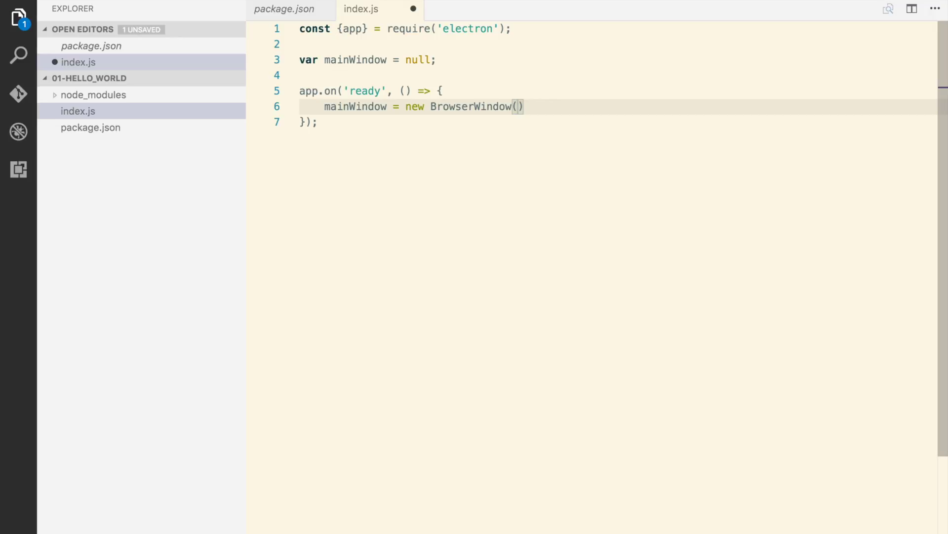
key("Up")
key("Up")
Extend the import to const {app, BrowserWindow} = require('electron');.
key("Up")
key("Up")
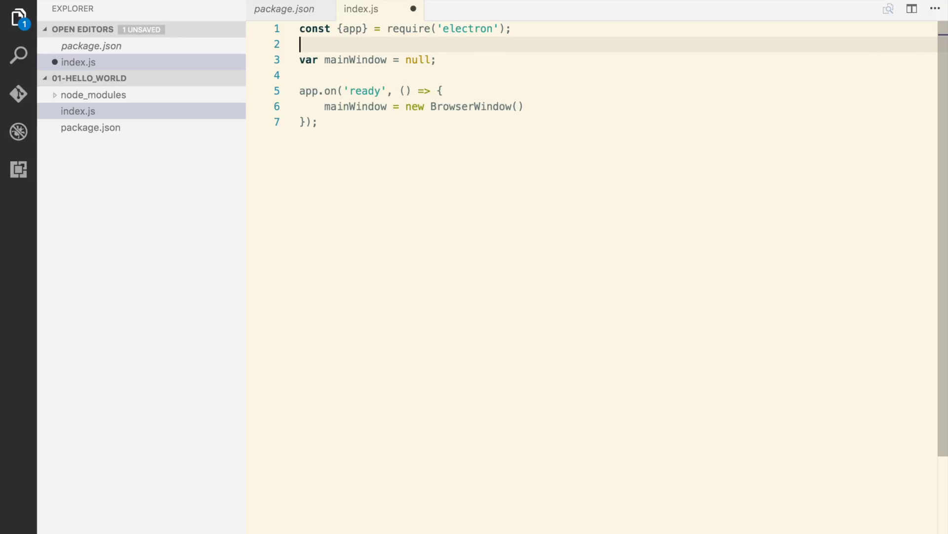
key("Up")
key("End")
key("ctrl+Left")
key("ctrl+Left")
key("ctrl+Left")
key("ctrl+Left")
key("Left")
key("Left")
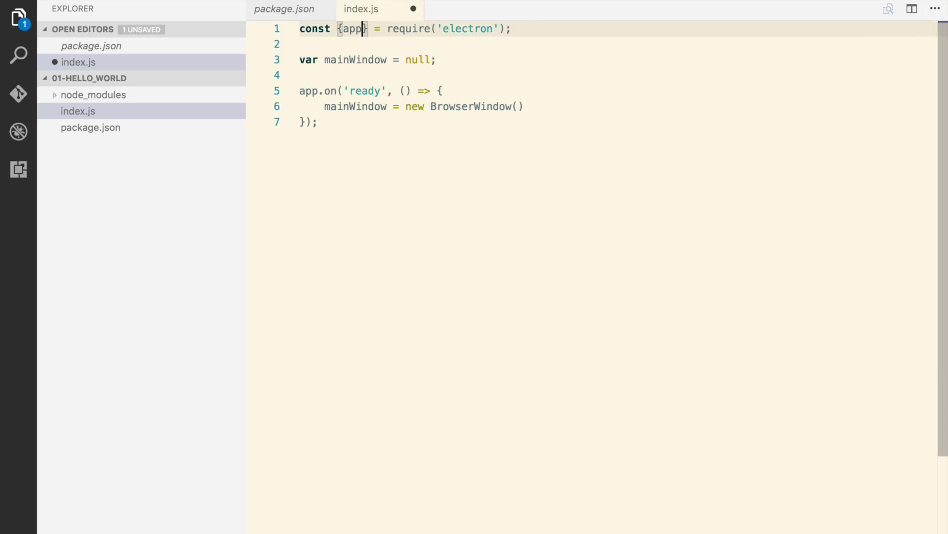
key("End")
type(", Browser")
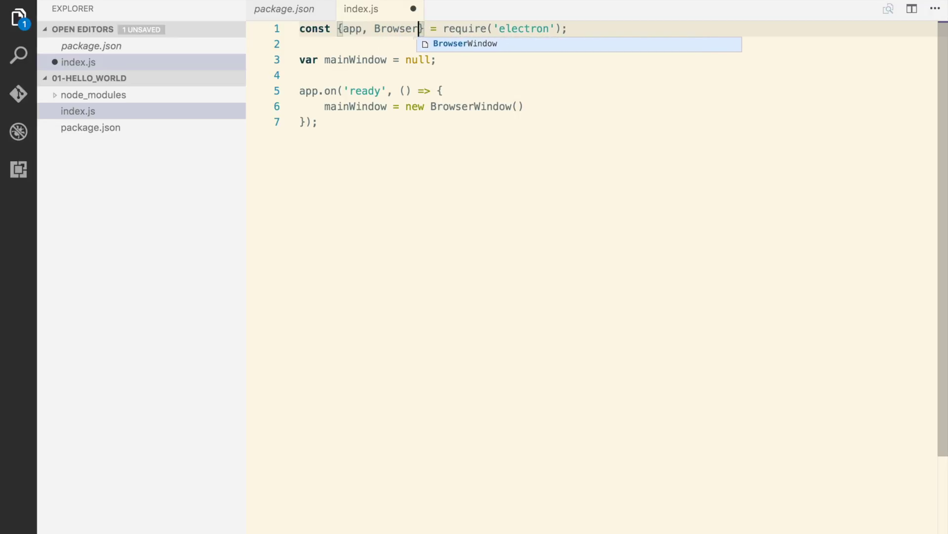
type("Window")
key("Down")
key("Down")
key("Down")
key("Down")
key("Down")
key("End")
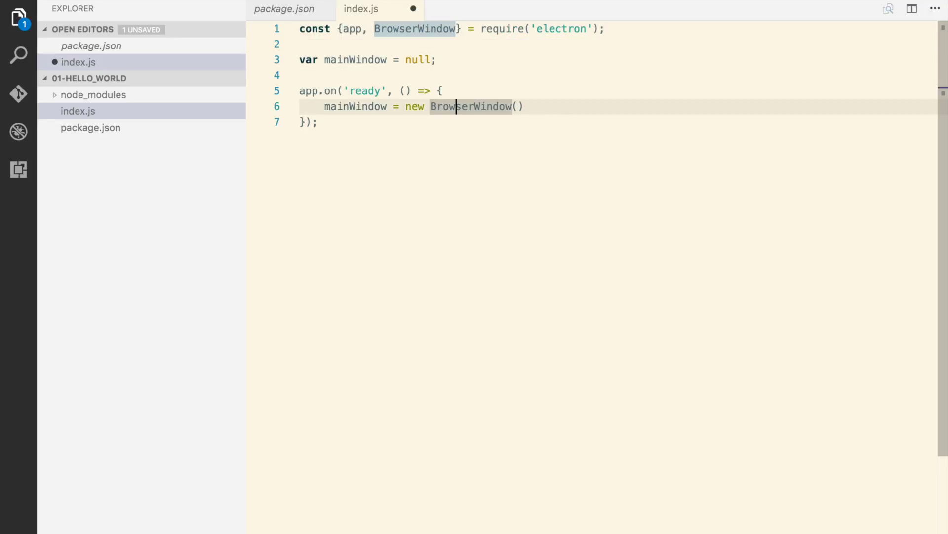
key("Left")
type("{")
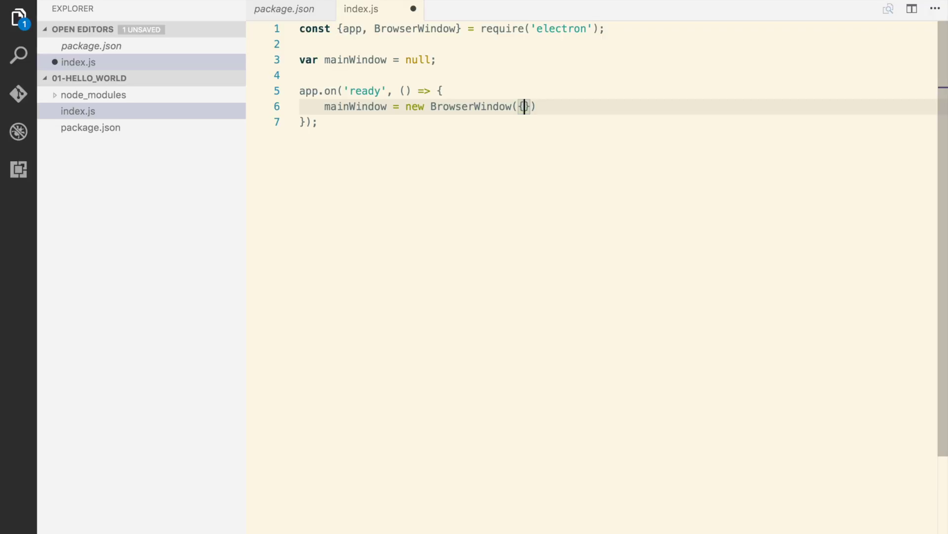
Pass width: 300 and height: 250 to BrowserWindow and end the statement with a semicolon.
key("Return")
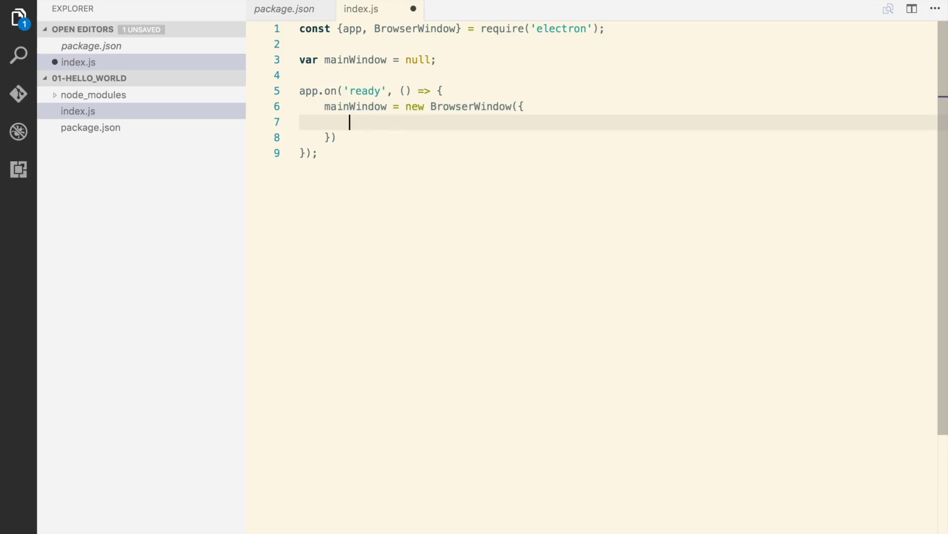
type("width: 300,")
key("Return")
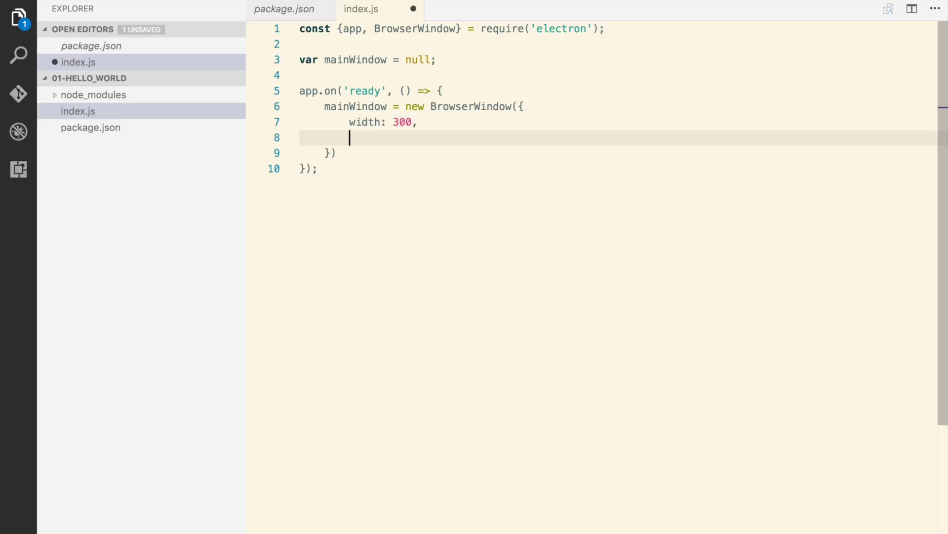
type("height: ")
type("250")
key("Down")
type(";")
key("Return")
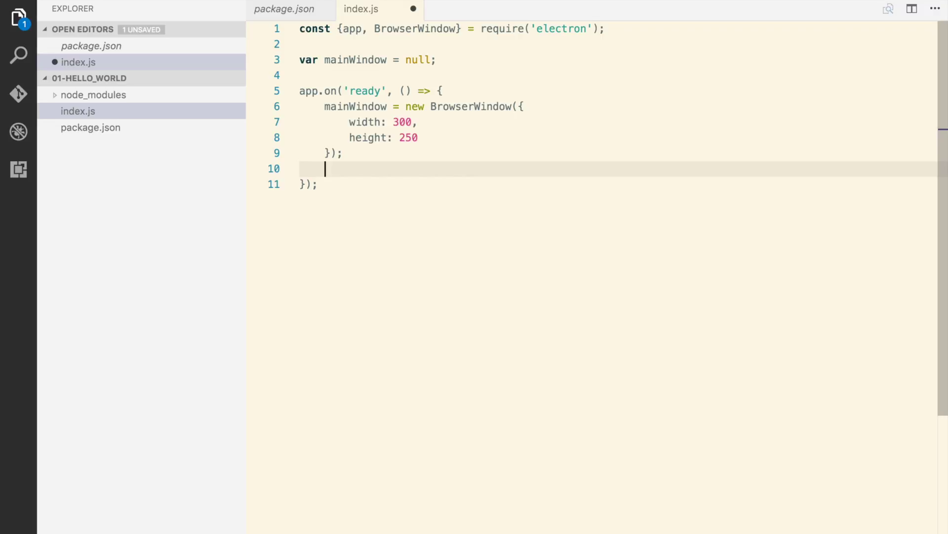
type("m")
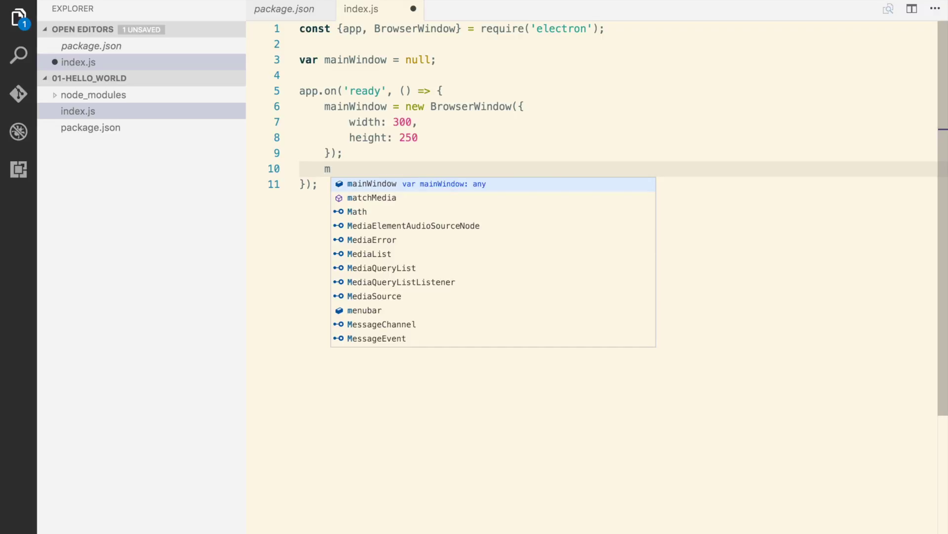
type("ainWindow.loadURL")
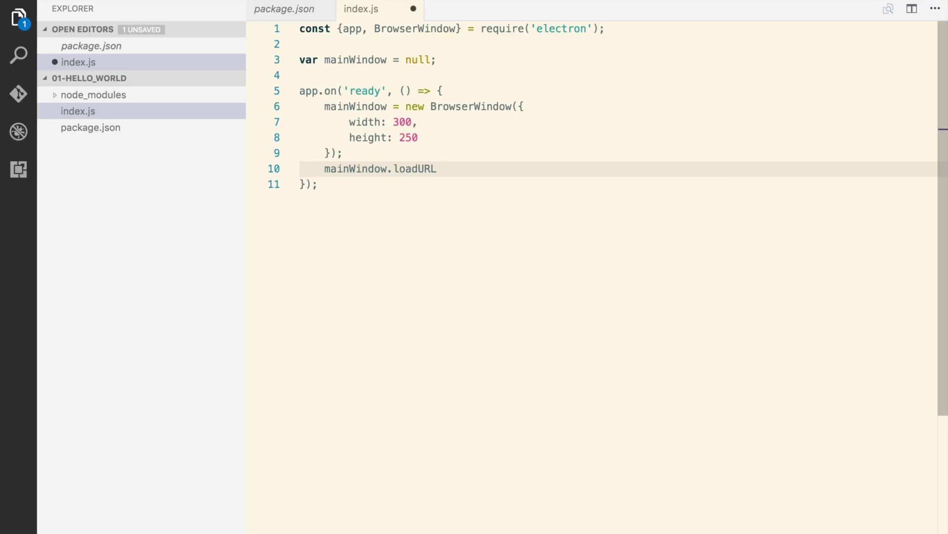
type("(")
type("`")
type("file")
type("://")
type("${__")
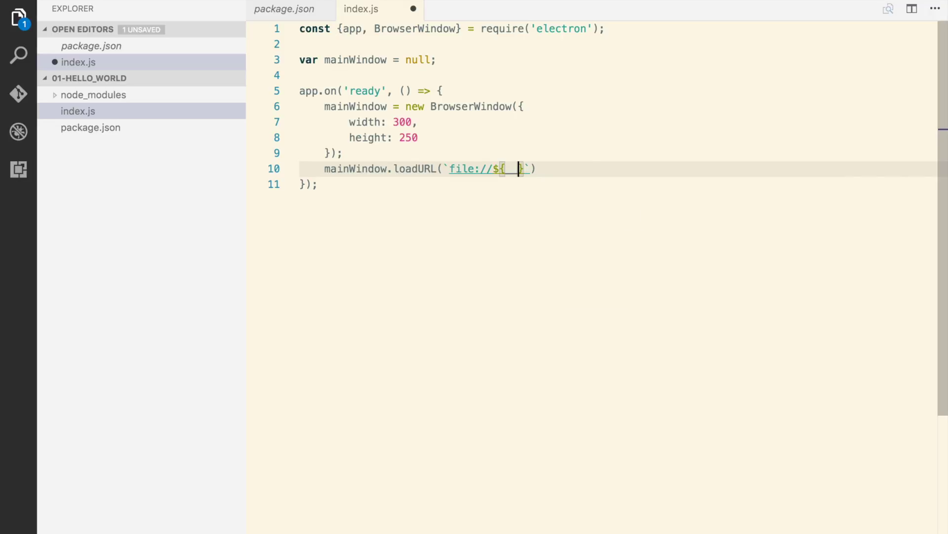
type("dirnam")
type("e}")
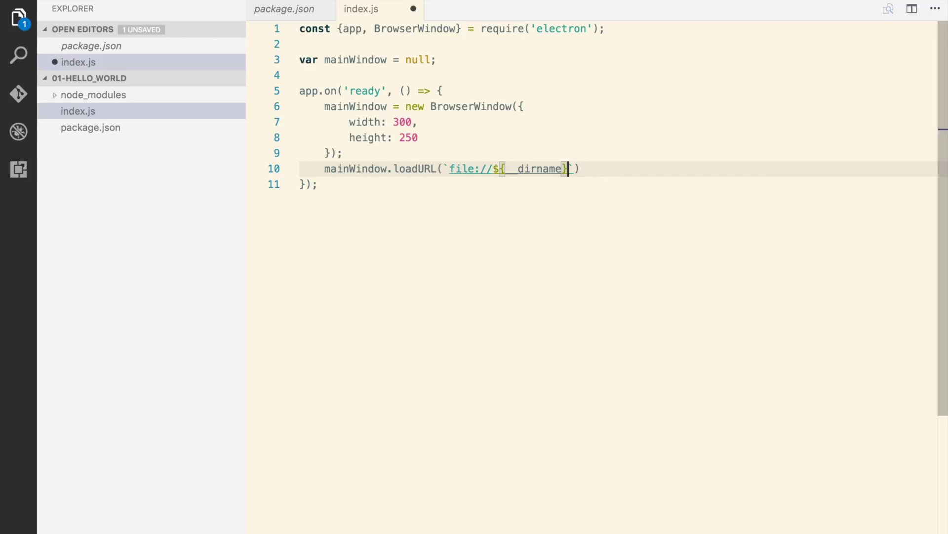
type("/")
type("hello.html")
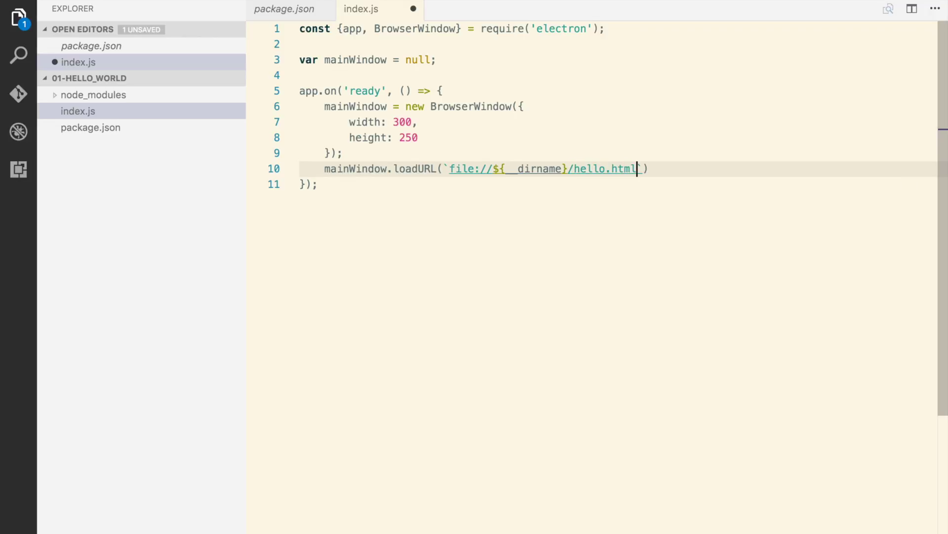
Load file://${__dirname}/hello.html into mainWindow, save index.js, and create hello.html.
key("End")
type(";")
key("ctrl+s")
left_click(173, 78)
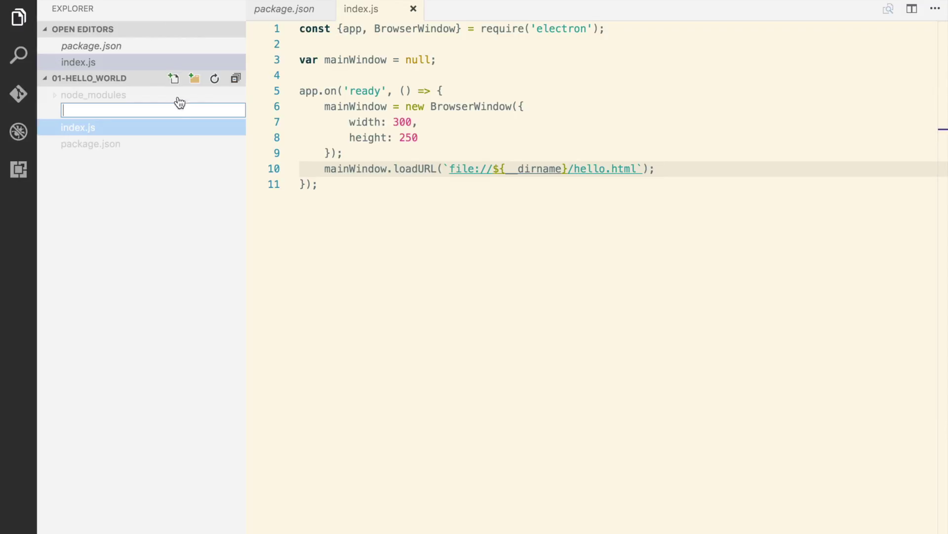
type("hello.html")
key("Return")
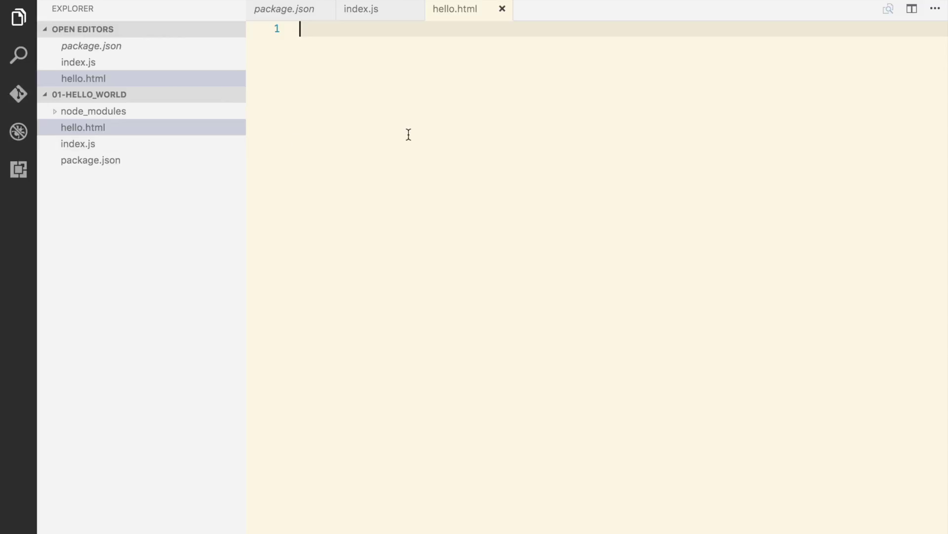
type("doc")
Fill hello.html with doctype, html and body tags around 'Hello World!' and save it.
key("Tab")
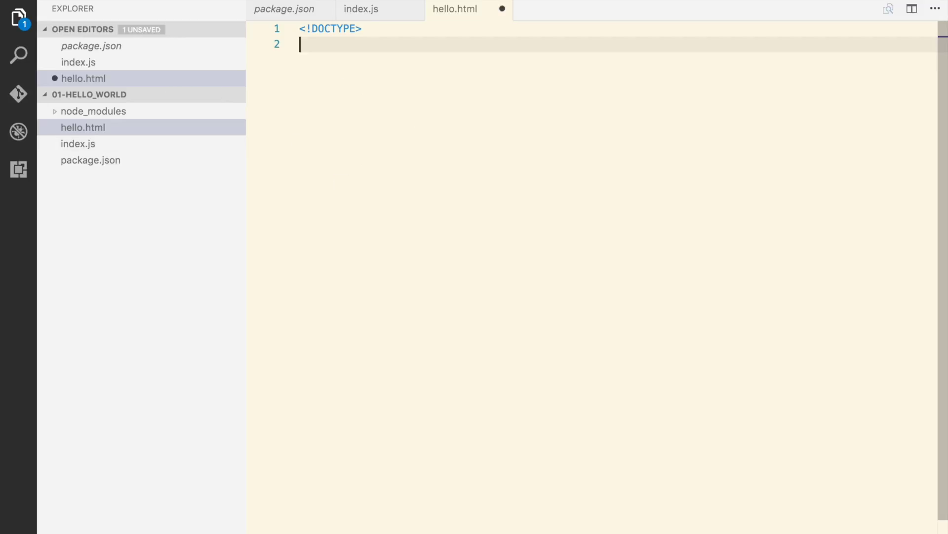
type("ht")
key("Tab")
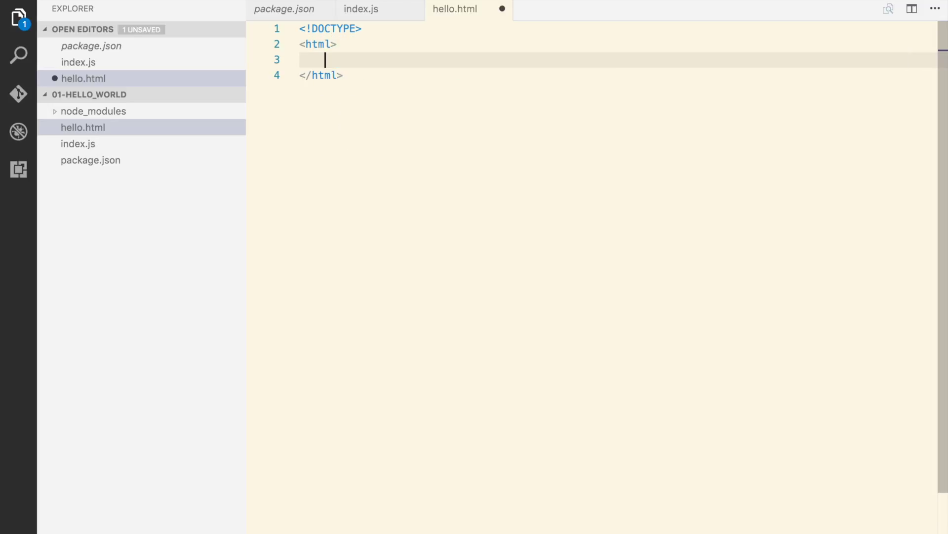
type("<")
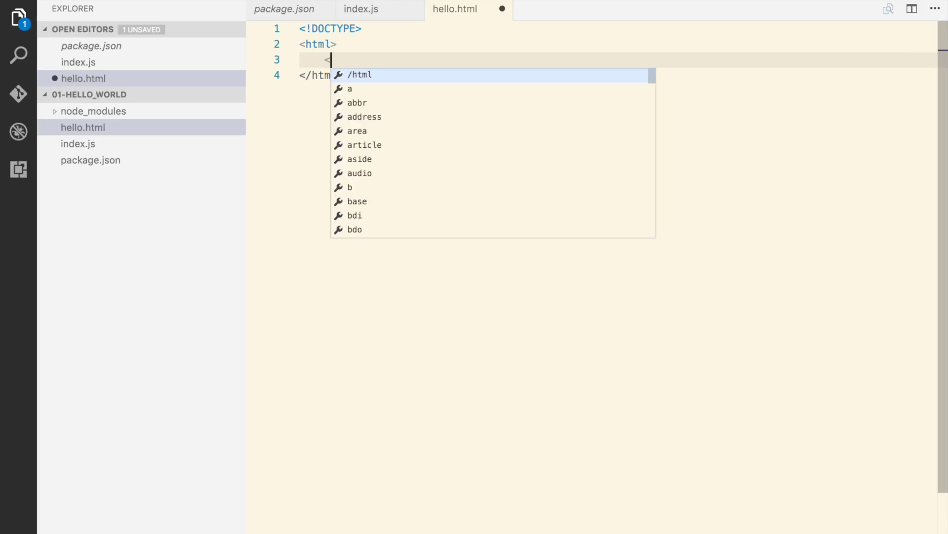
type("bod")
key("Tab")
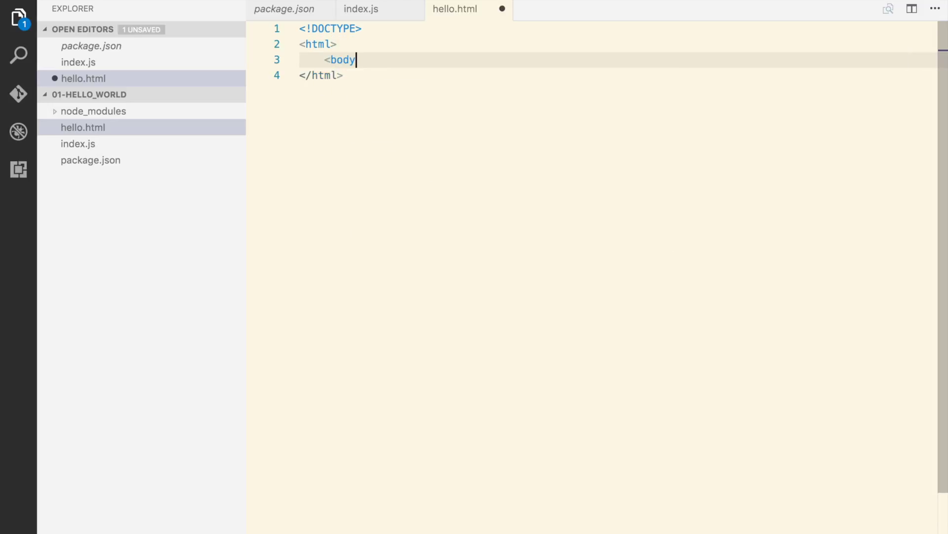
type("></")
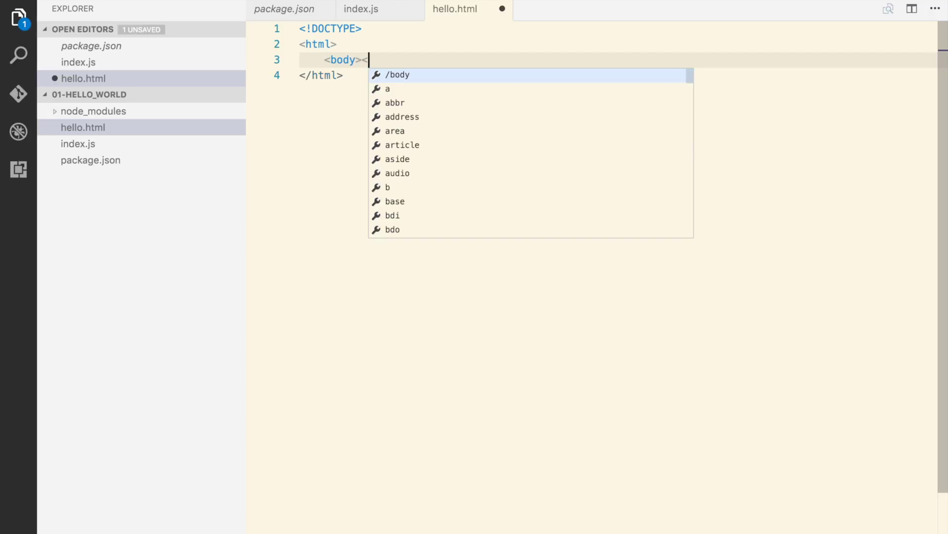
type("body>")
left_click(360, 60)
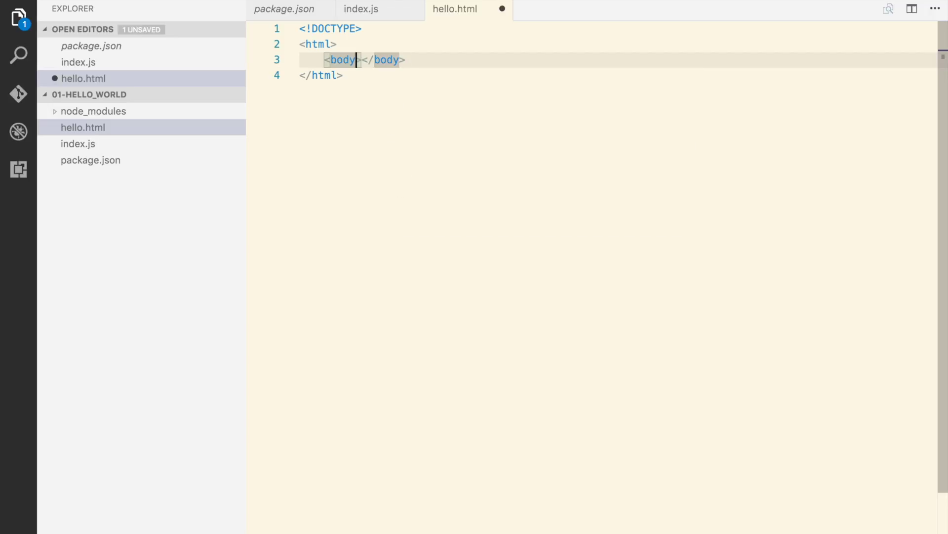
key("Return")
type("H")
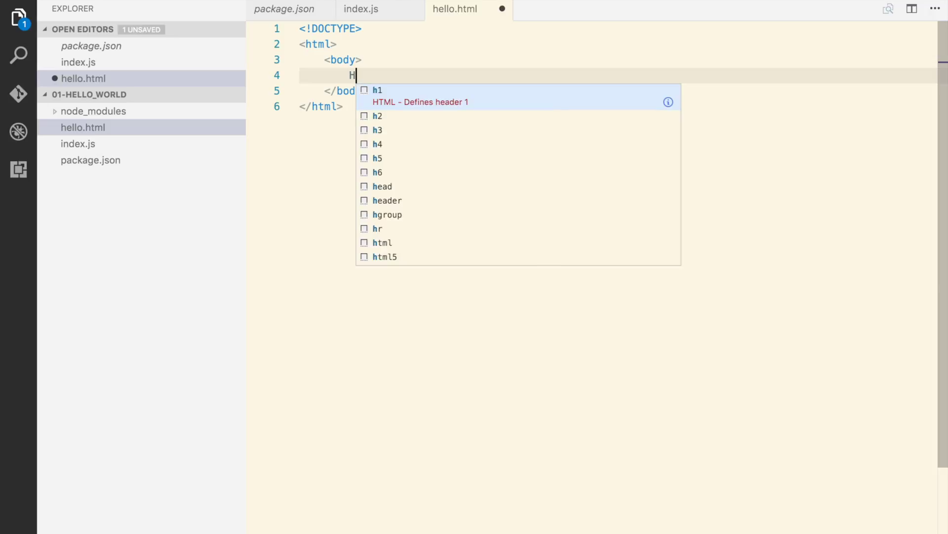
type("ello World")
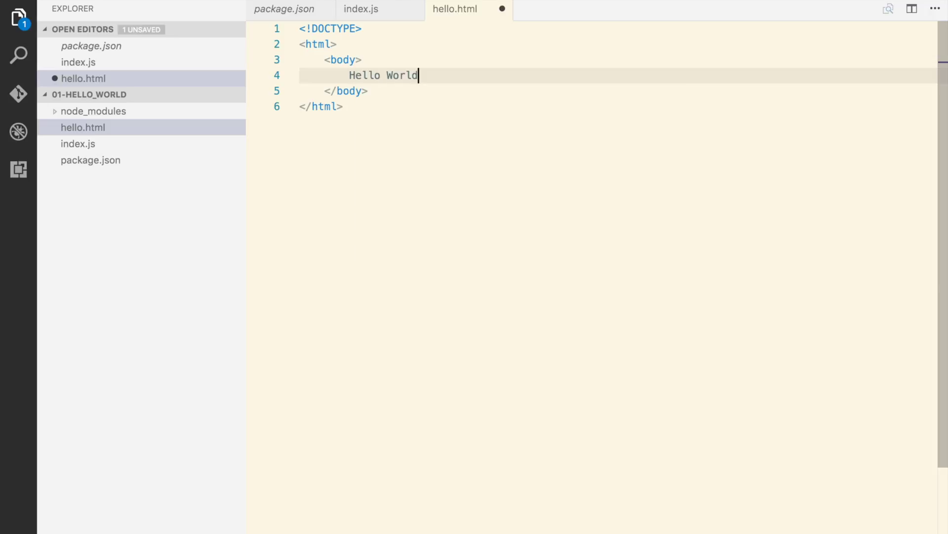
type("!")
key("ctrl+s")
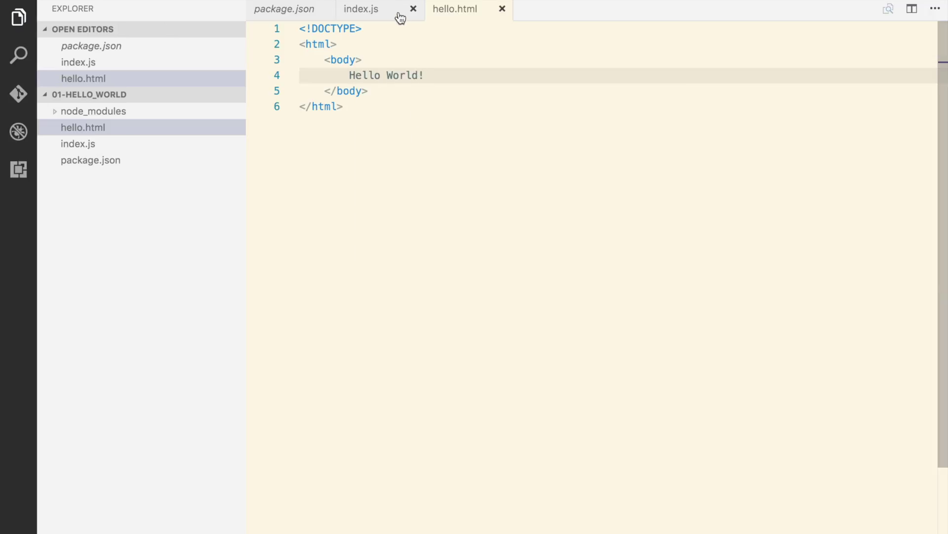
left_click(398, 10)
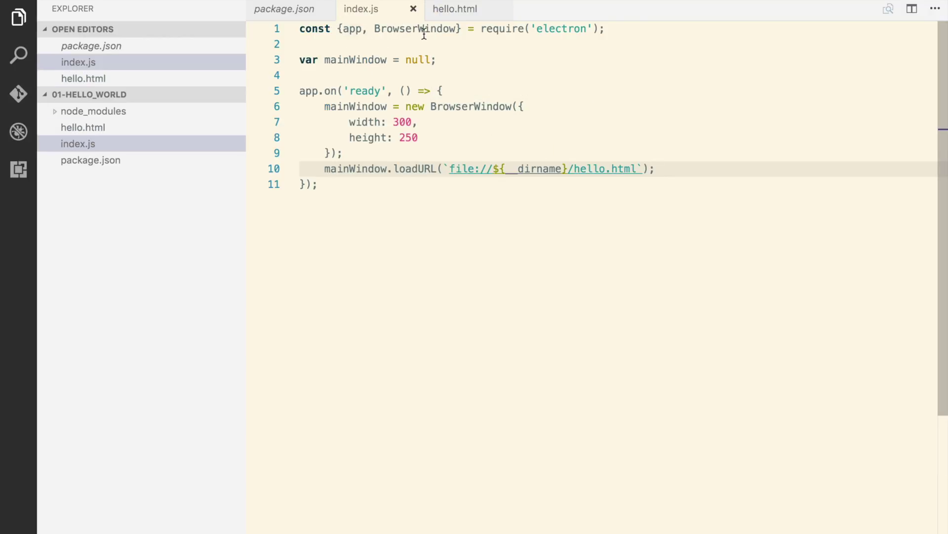
Review index.js, selecting require('electron') on line 1.
left_click_drag(480, 29, 599, 28)
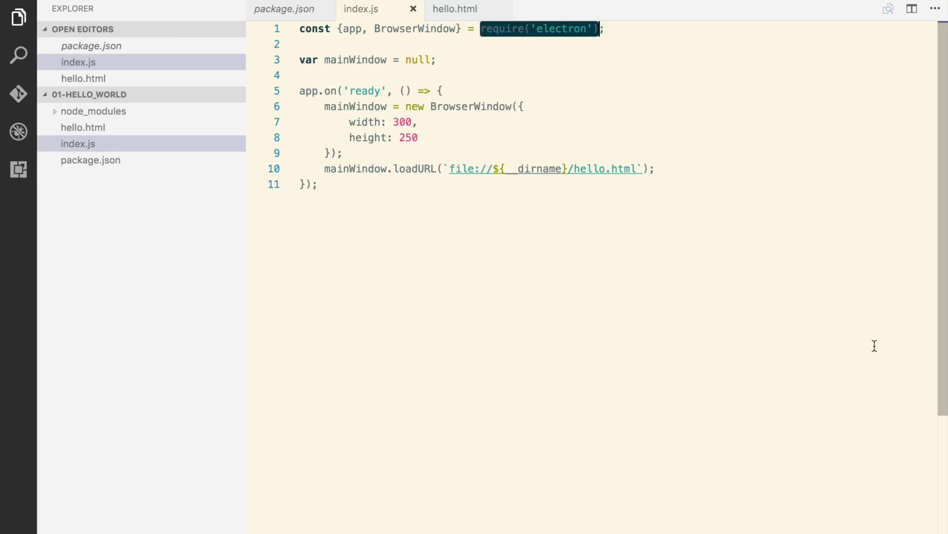
Run ./node_modules/.bin/electron . from the integrated terminal to launch the helloworld window.
key("ctrl+grave")
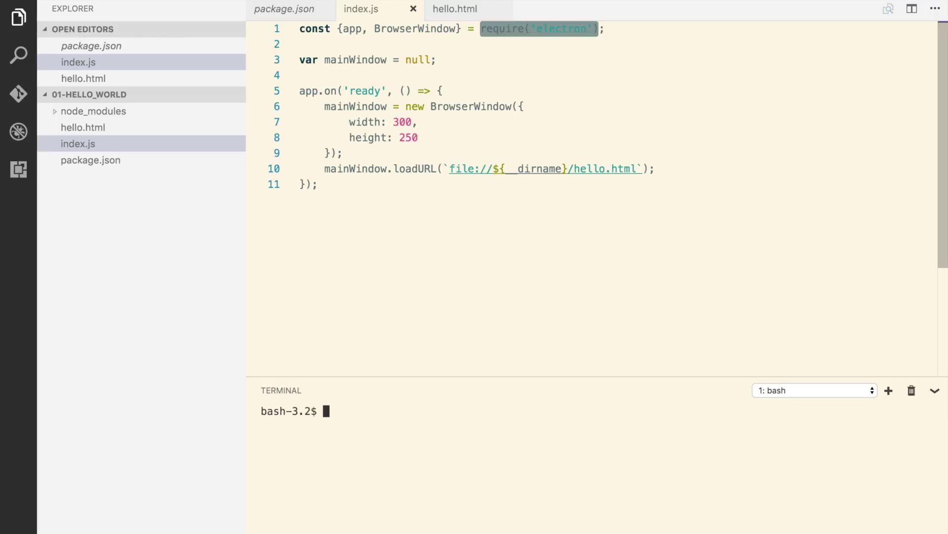
type("./n")
key("Tab")
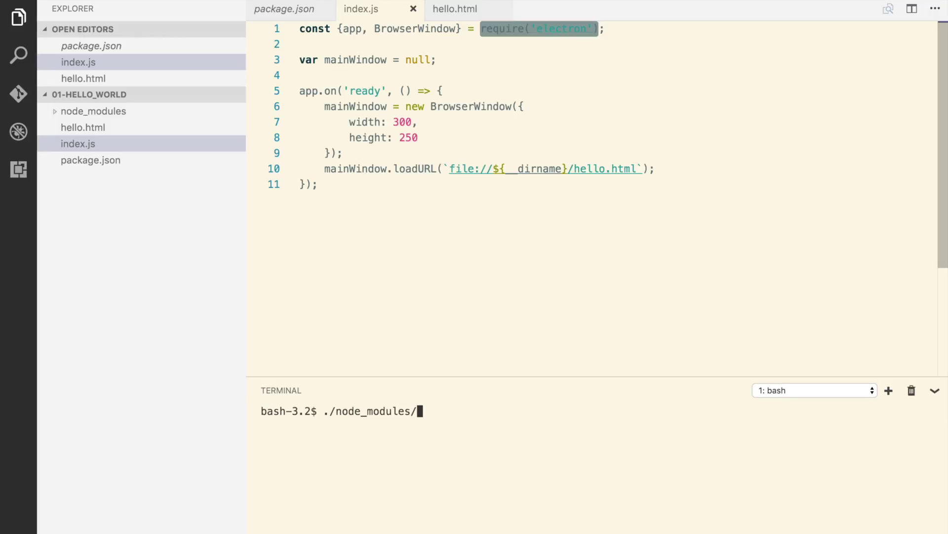
type(".bin")
type("/electron")
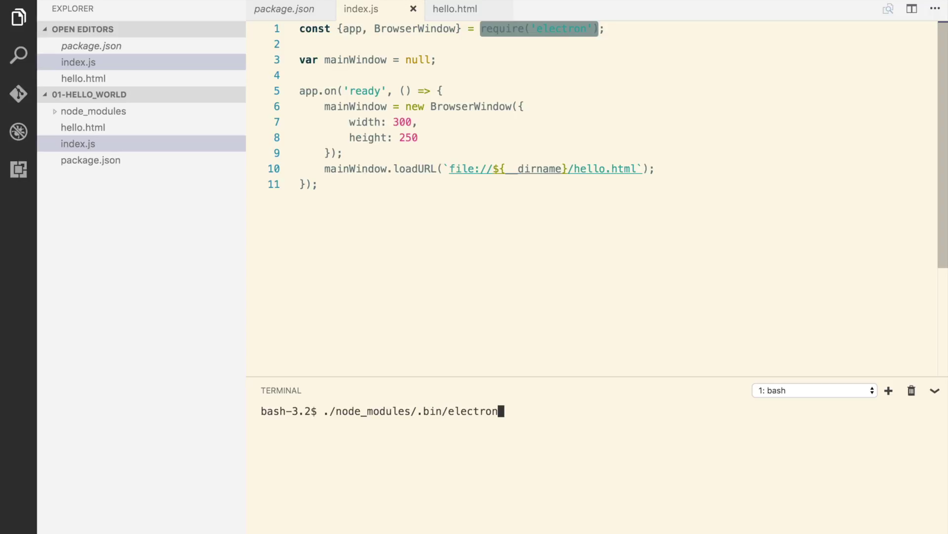
type(" .")
key("Return")
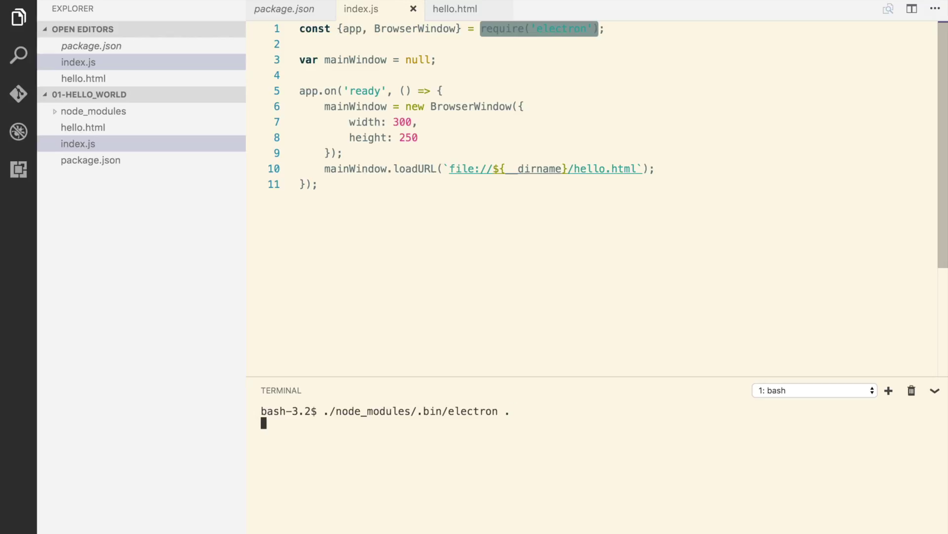